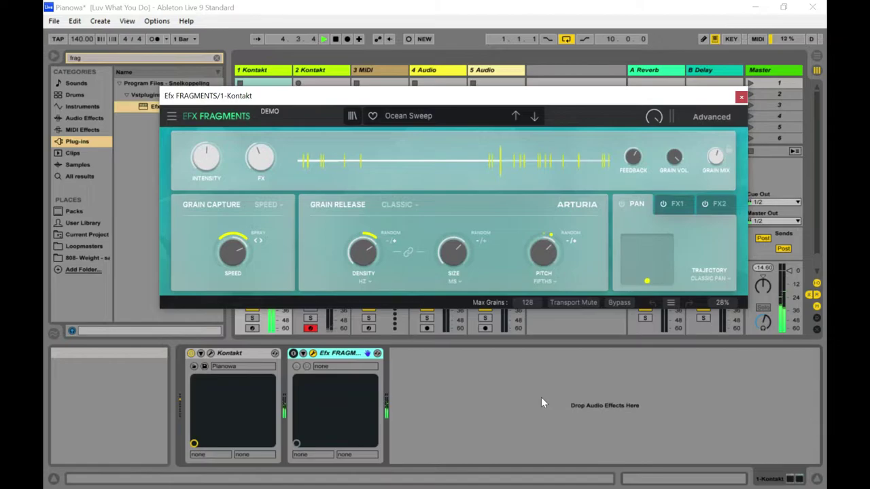
Step: Turn on the Efx FRAGMENTS effect on the 1 Kontakt track and restart playback to hear it
key("space")
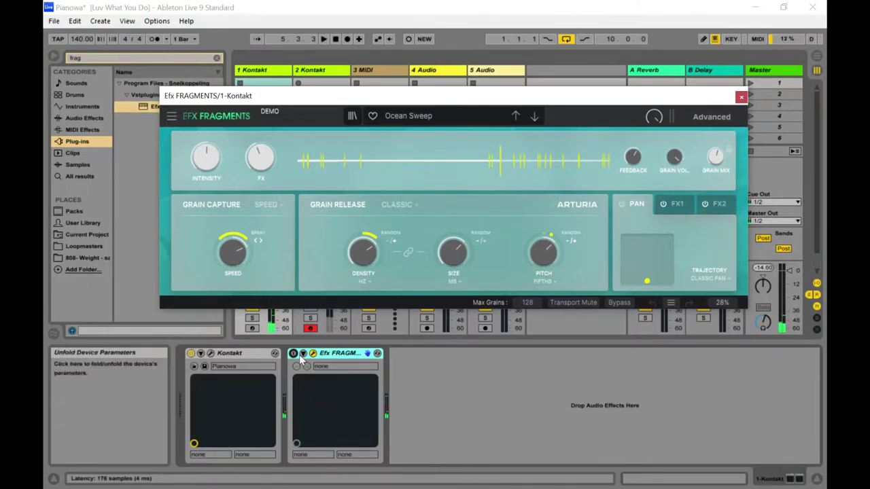
left_click(297, 352)
key("space")
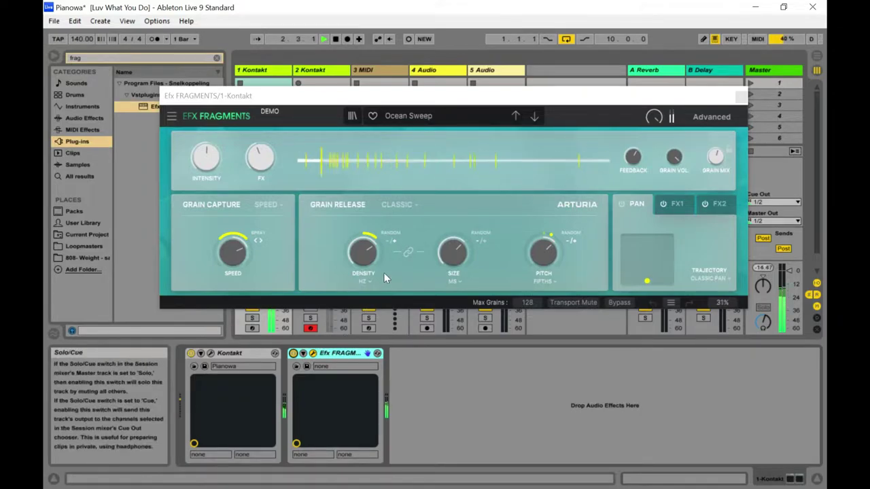
left_click_drag(413, 100, 448, 86)
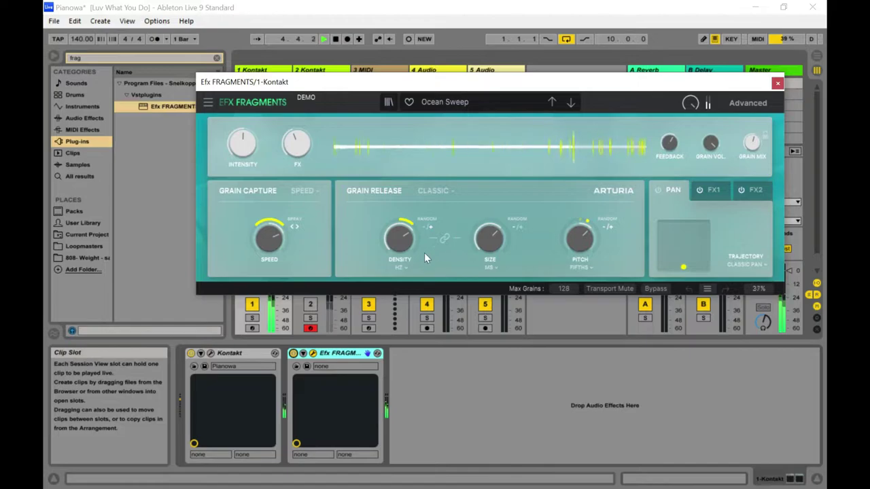
Step: Set the grain density to 37.3 Hz, with the Intensity macro lowered to 18.8 % and the FX macro raised
left_click_drag(402, 244, 402, 247)
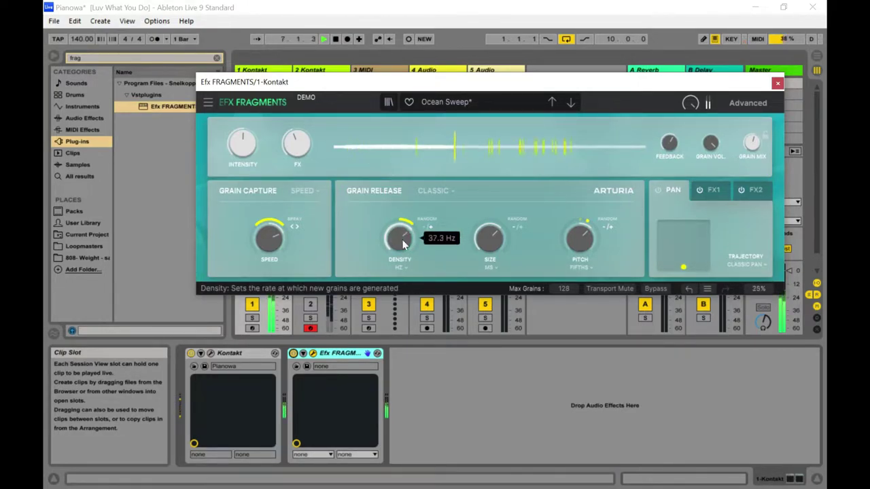
left_click_drag(297, 150, 297, 99)
left_click_drag(297, 155, 289, 181)
left_click_drag(241, 145, 241, 170)
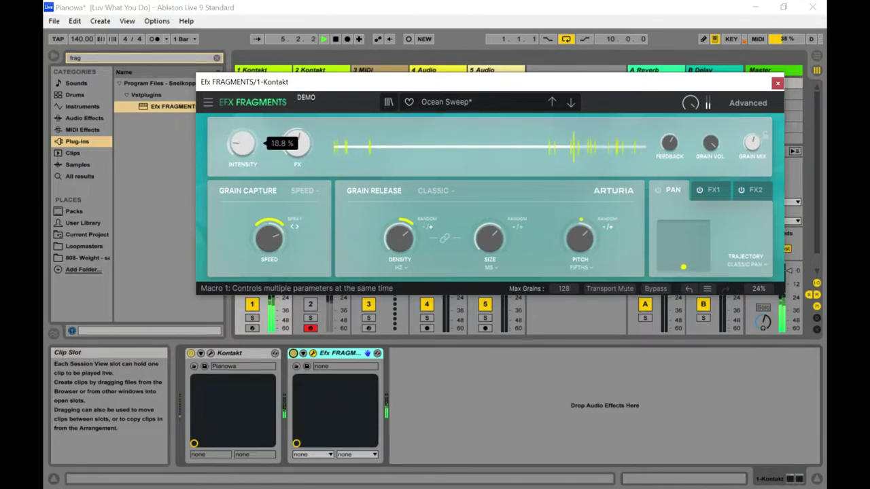
left_click_drag(243, 149, 242, 150)
mouse_move(297, 144)
left_mouse_down()
mouse_move(296, 136)
mouse_move(297, 148)
left_mouse_up()
left_click_drag(242, 148, 243, 146)
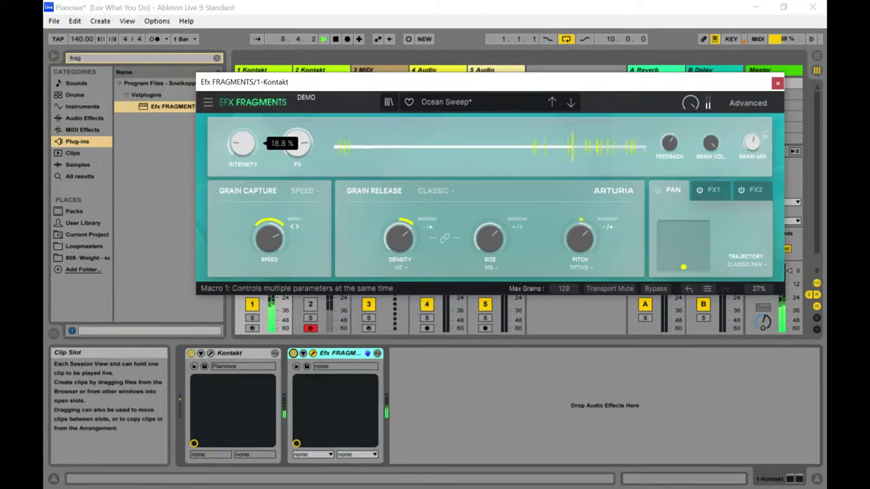
left_click_drag(297, 142, 296, 143)
Step: Lower the grain pitch to -24 and bring it back up, and sweep the grain capture speed, ending at 1.50 x
left_click_drag(580, 237, 581, 268)
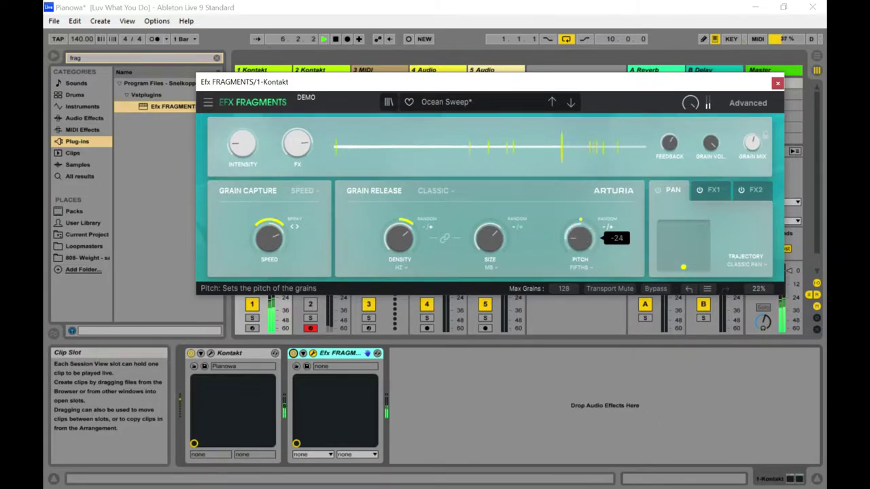
left_click_drag(580, 237, 580, 197)
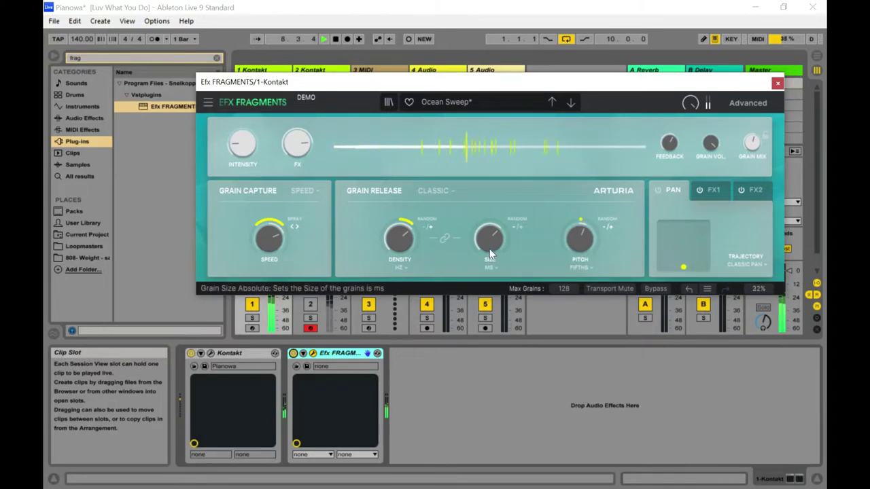
left_click_drag(269, 238, 269, 207)
left_click_drag(268, 249, 268, 279)
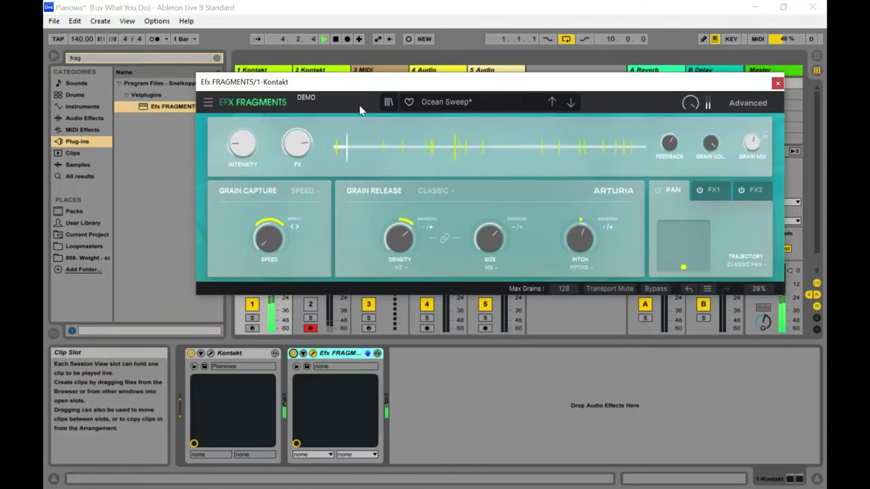
left_click_drag(268, 237, 268, 219)
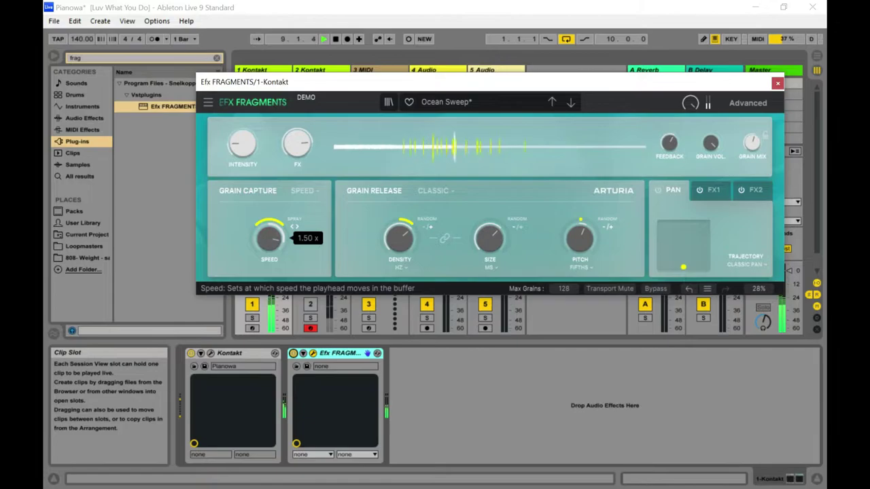
Step: Audition grain capture speeds of -0.500 x, 0.00 x and 2.00 x, ending at 1.00 x
left_click_drag(269, 237, 269, 305)
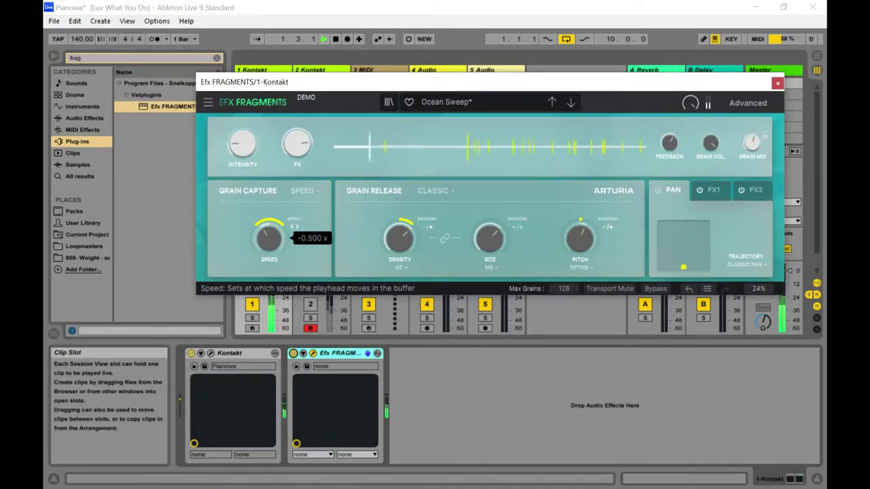
left_click_drag(269, 260, 269, 256)
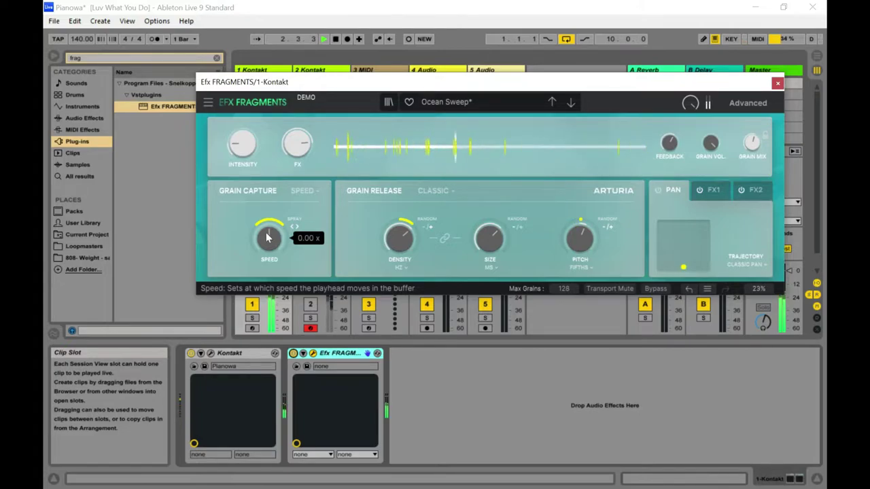
left_click_drag(269, 256, 269, 234)
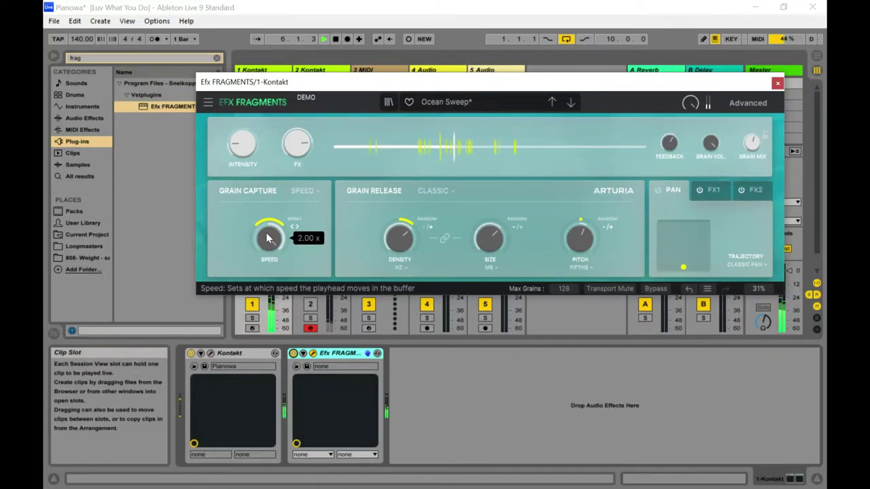
left_click_drag(269, 237, 269, 243)
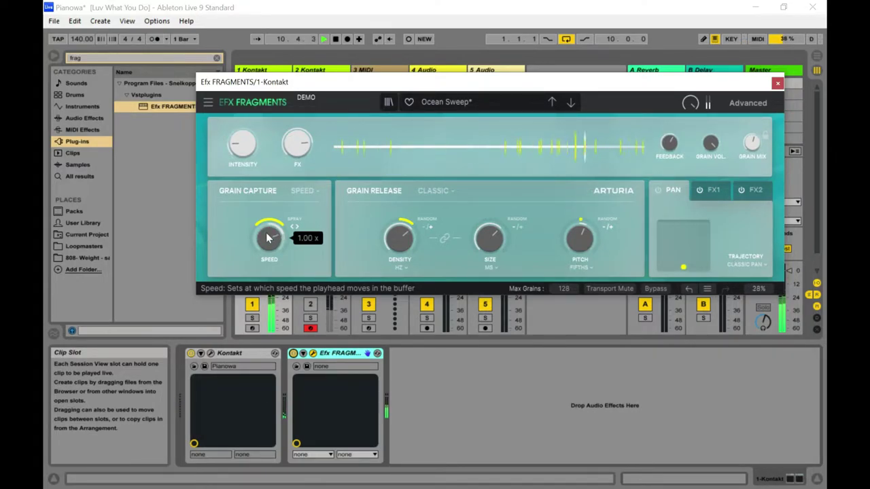
Step: Try reverse grain capture speeds, from -0.585 x down to the minimum and partway back up
left_click_drag(268, 235, 267, 258)
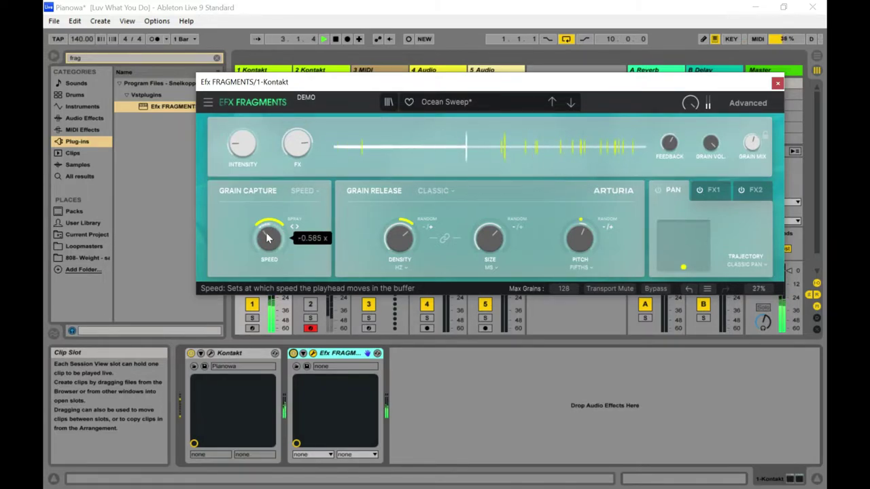
left_click_drag(269, 253, 269, 272)
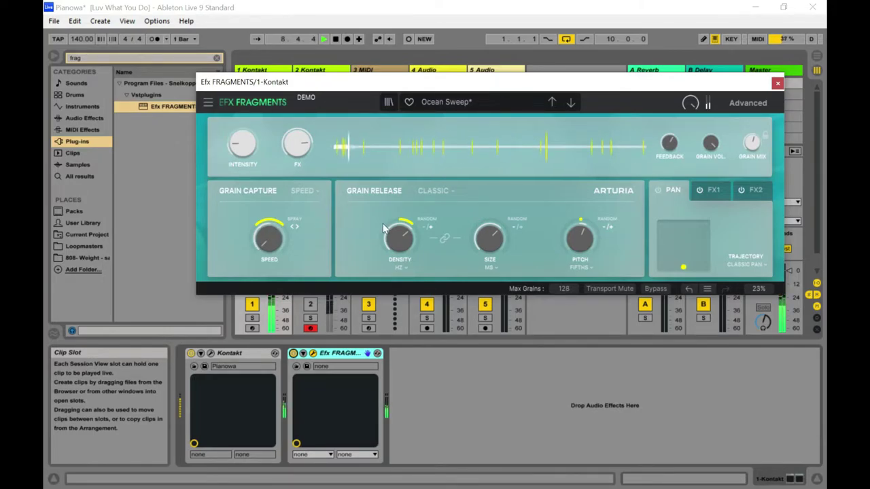
mouse_move(581, 227)
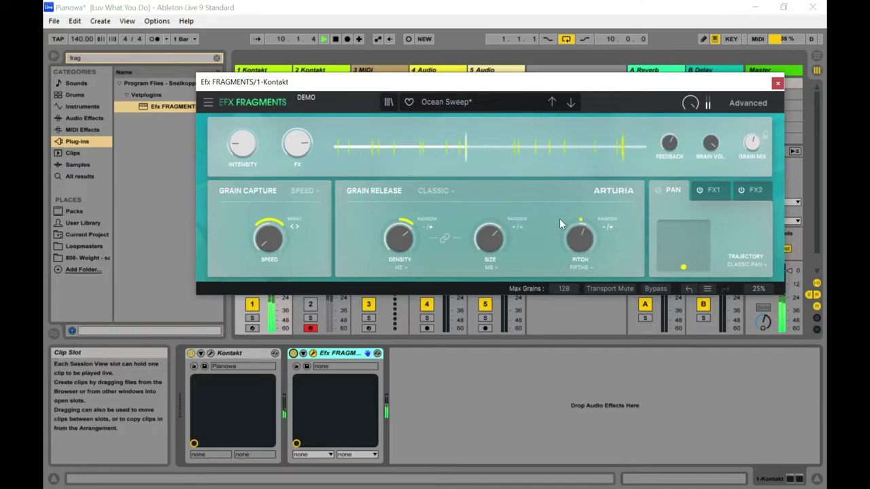
left_click_drag(268, 239, 268, 228)
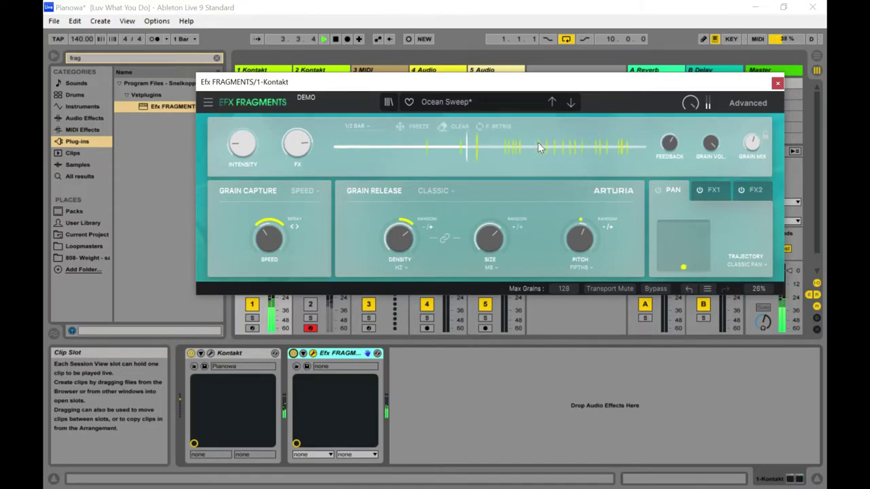
Step: Try the grain mix at maximum while sweeping the capture speed to 1.48 x and back down, and reduce the mix to 68.0 %
left_click_drag(753, 145, 753, 121)
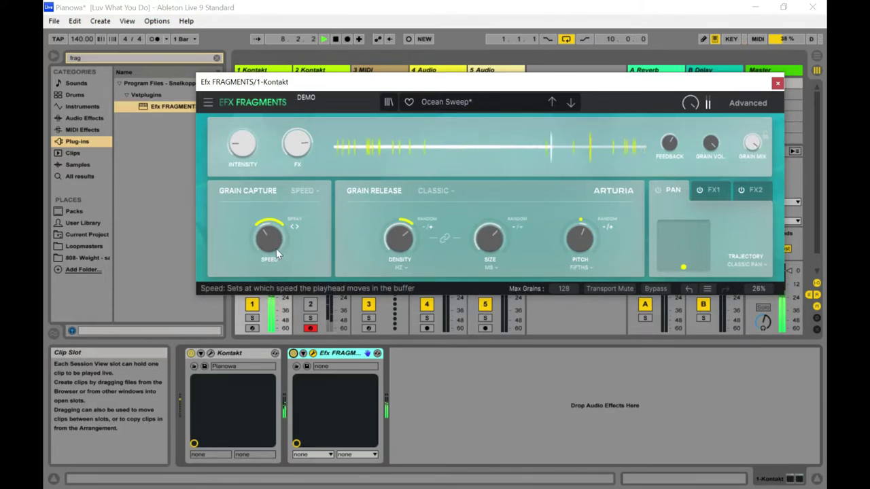
left_click_drag(268, 251, 267, 207)
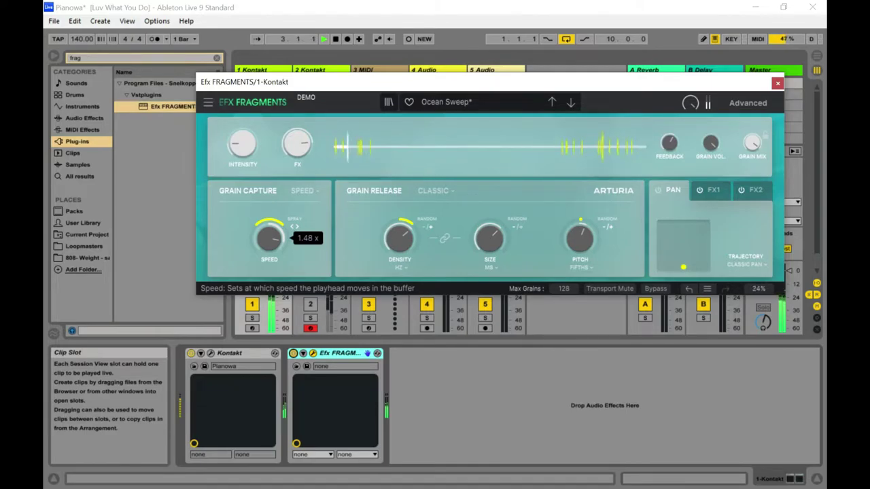
left_click_drag(269, 237, 269, 281)
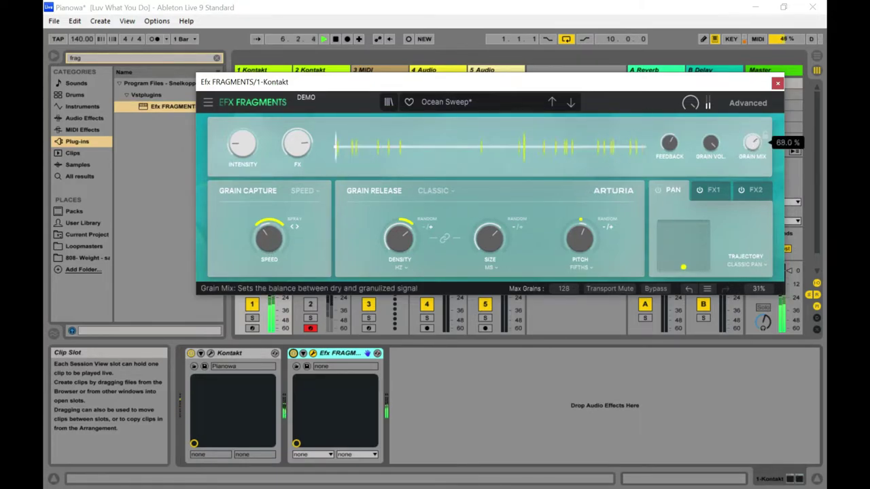
Step: Load the Chaotic Riser modulation preset in Efx FRAGMENTS
left_click(458, 103)
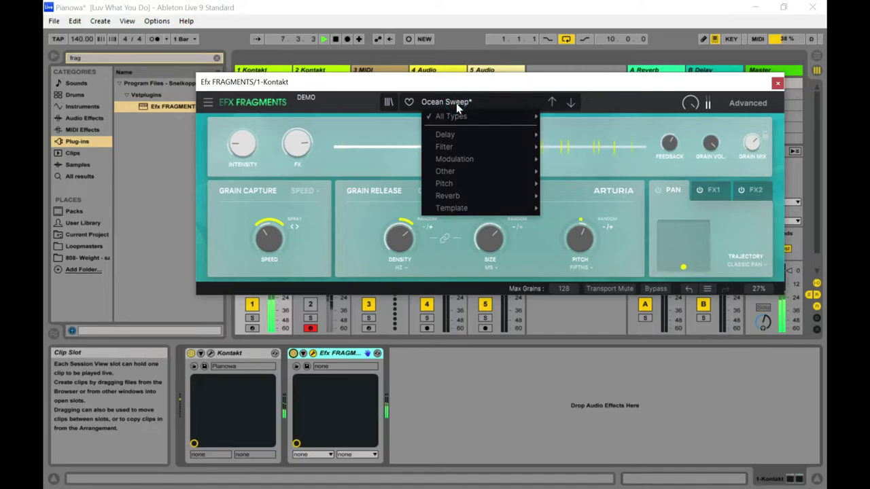
mouse_move(494, 140)
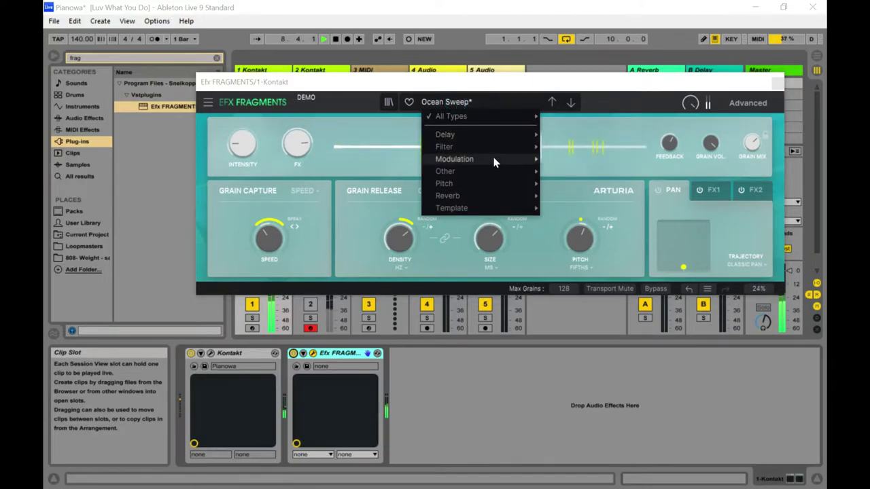
mouse_move(496, 159)
left_click(586, 161)
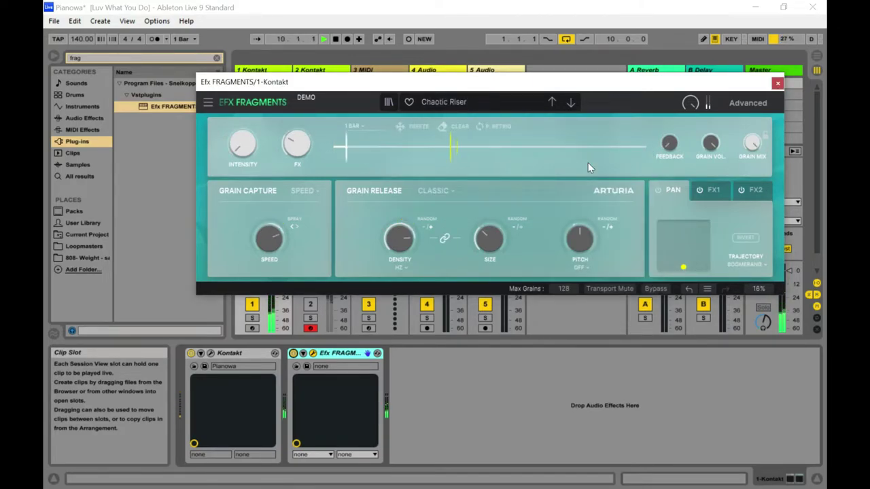
Step: Switch to the Classic 8th Repeats modulation preset to audition it
left_click(461, 104)
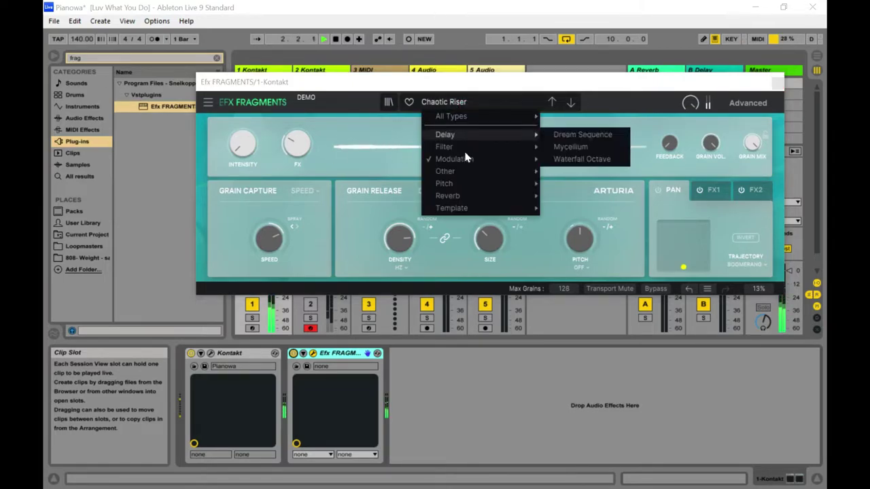
mouse_move(469, 162)
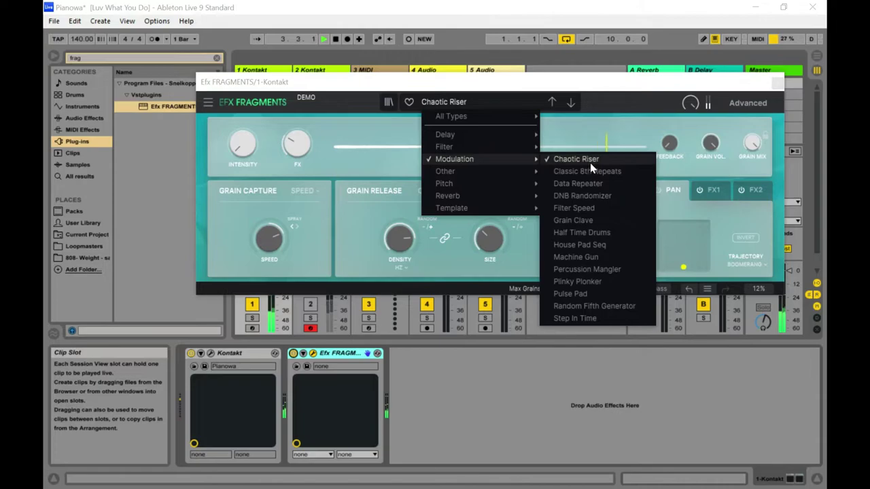
left_click(587, 174)
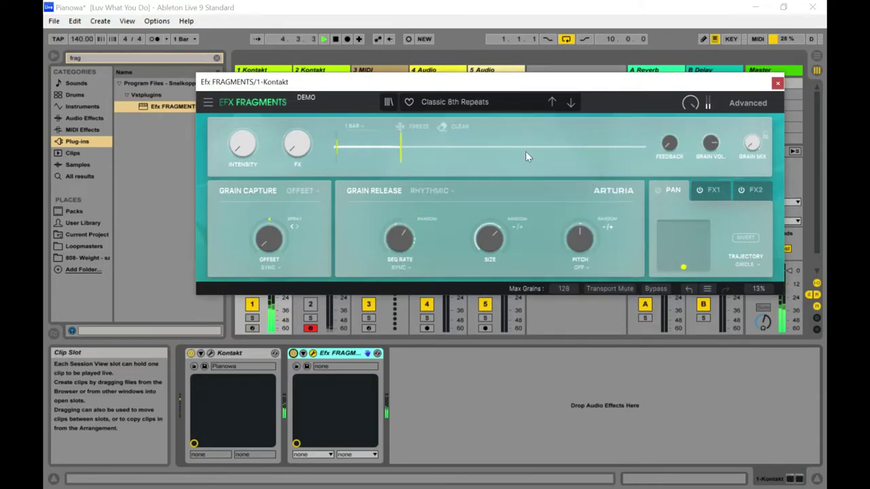
Step: Load the Data Repeater modulation preset to hear it on the playing clip
left_click(479, 106)
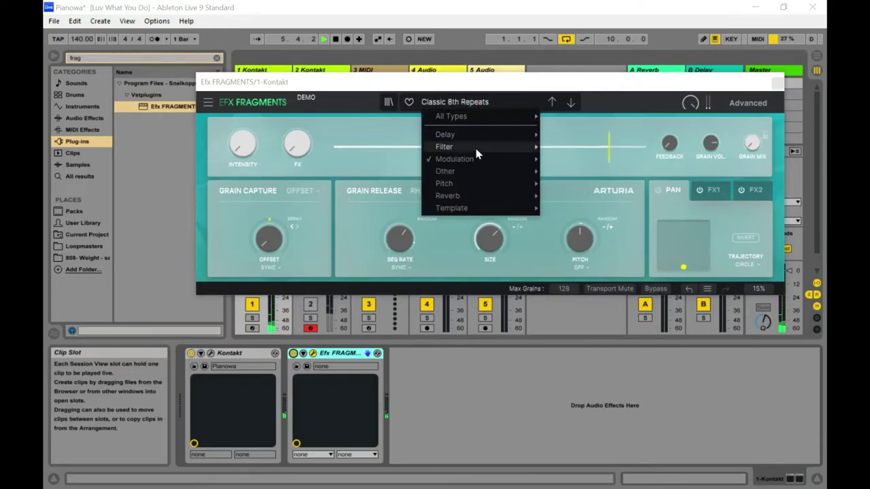
mouse_move(471, 159)
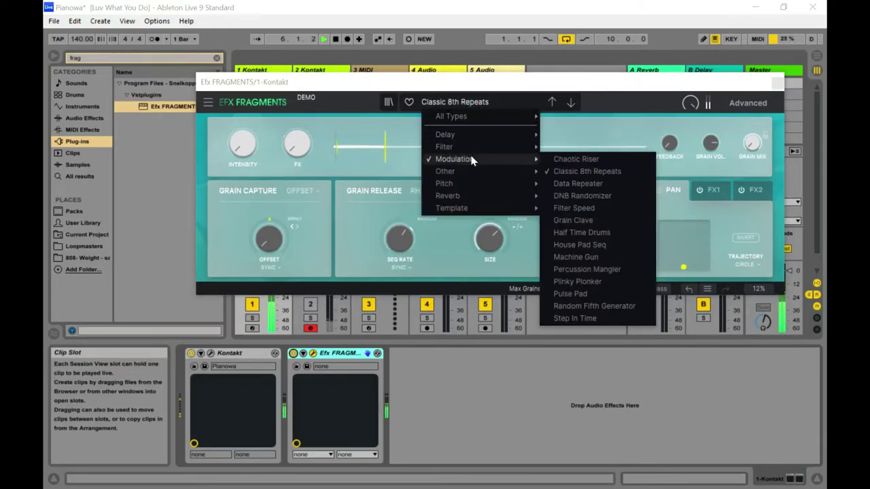
left_click(590, 184)
Step: Audition the Plinky Plonker modulation preset in Efx FRAGMENTS
left_click(467, 102)
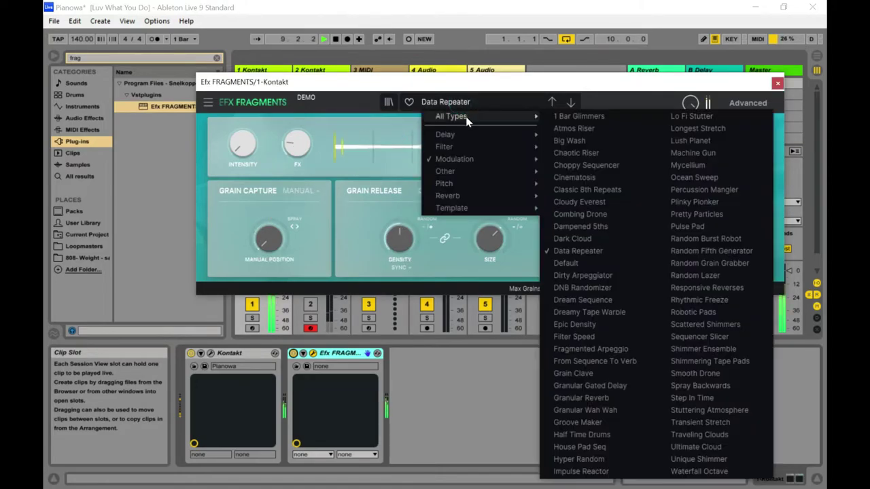
mouse_move(475, 157)
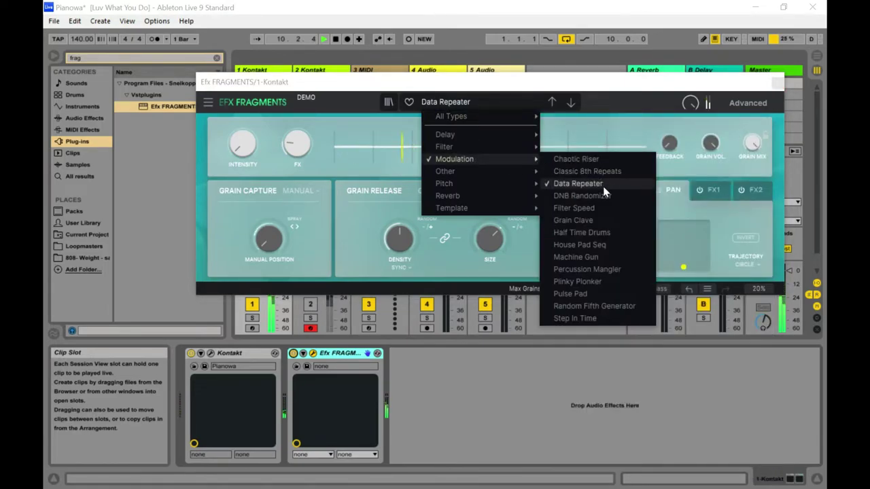
left_click(601, 280)
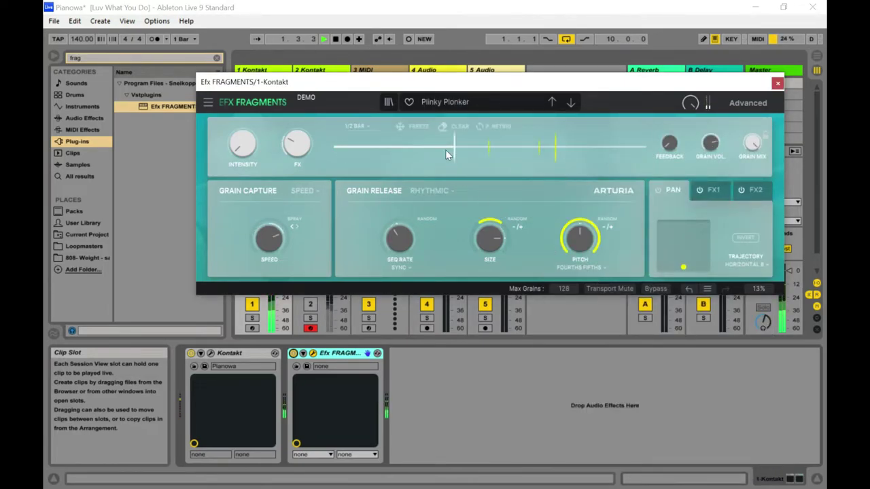
Step: Load the House Pad Seq modulation preset in Efx FRAGMENTS
left_click(450, 101)
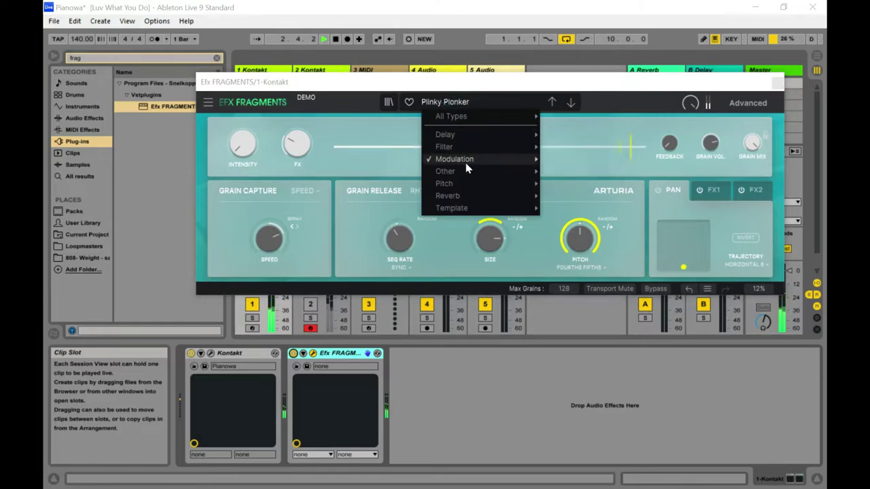
mouse_move(489, 159)
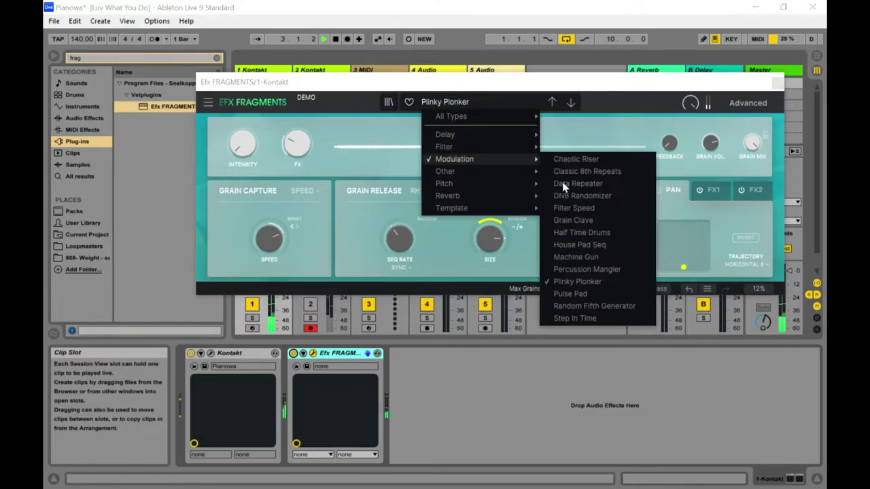
left_click(611, 246)
Step: Audition the Delay presets Dream Sequence and Mycelium in Efx FRAGMENTS during playback
left_click(448, 102)
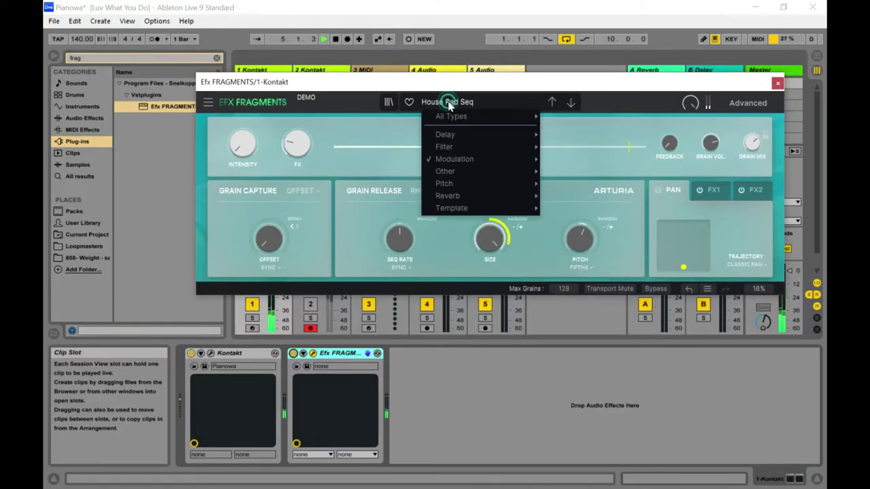
mouse_move(467, 135)
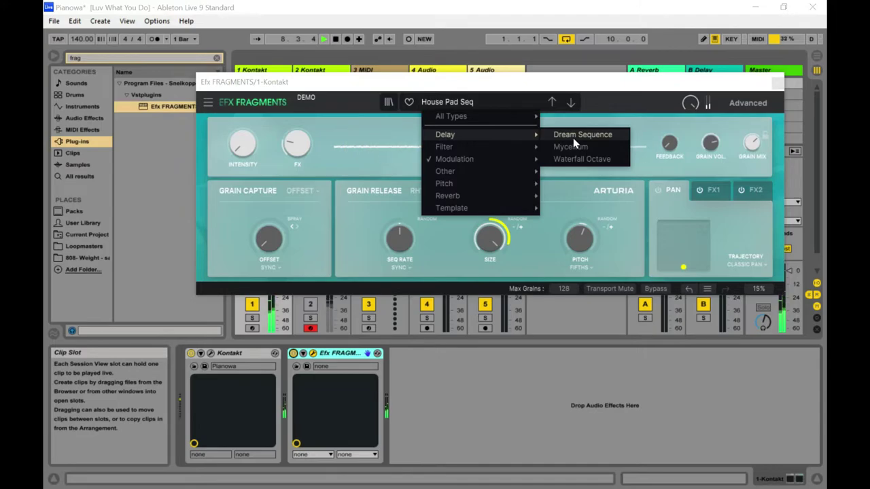
left_click(574, 138)
left_click(470, 108)
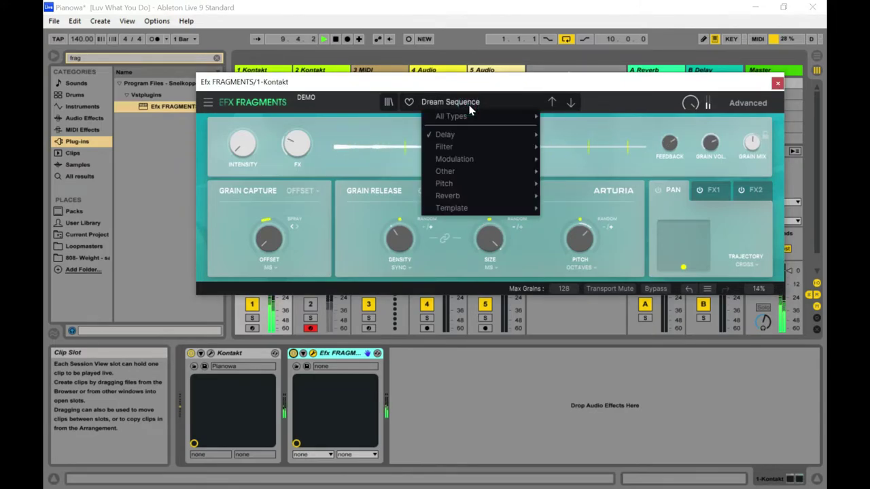
mouse_move(520, 134)
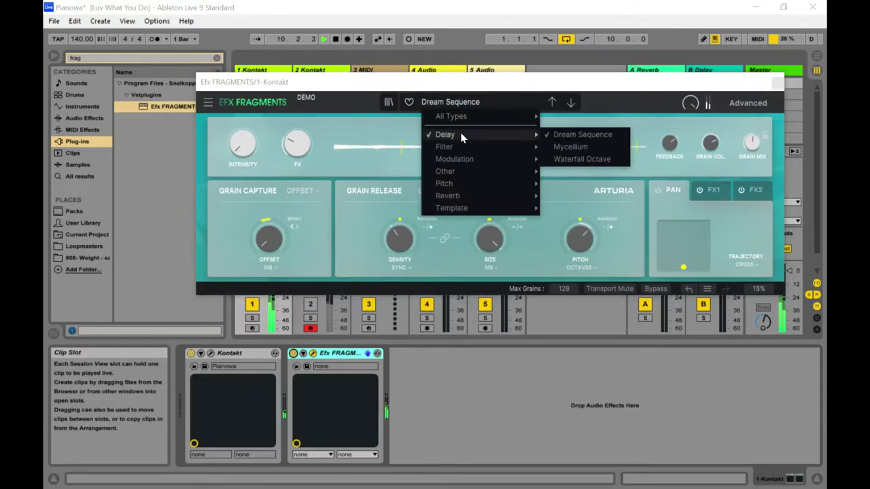
left_click(574, 146)
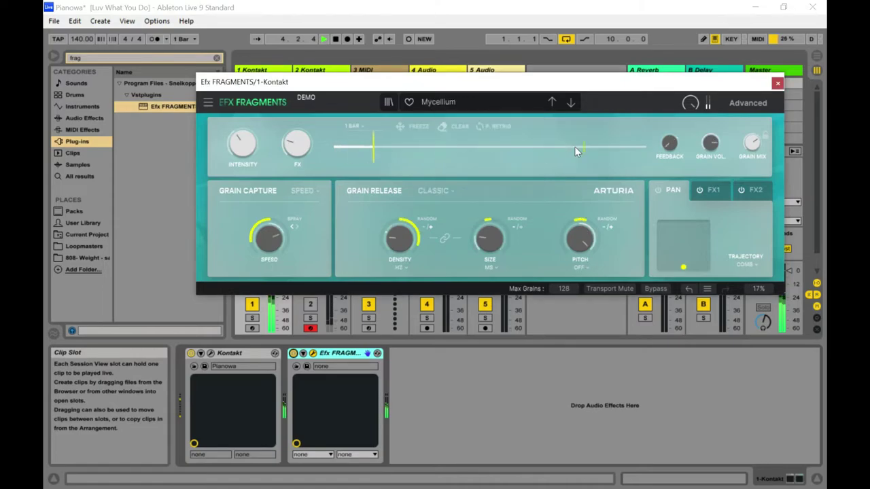
Step: Audition the Filter presets Groove Maker and Shimmer Ensemble on the playing clip
left_click(451, 107)
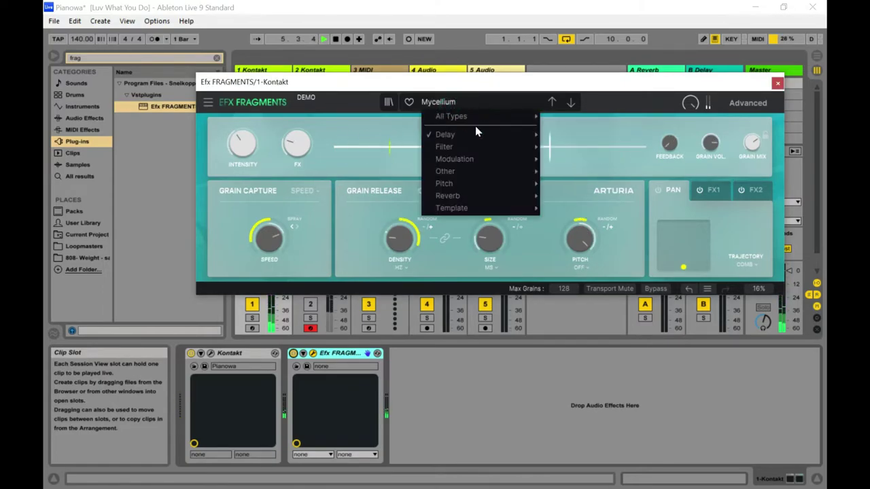
mouse_move(476, 147)
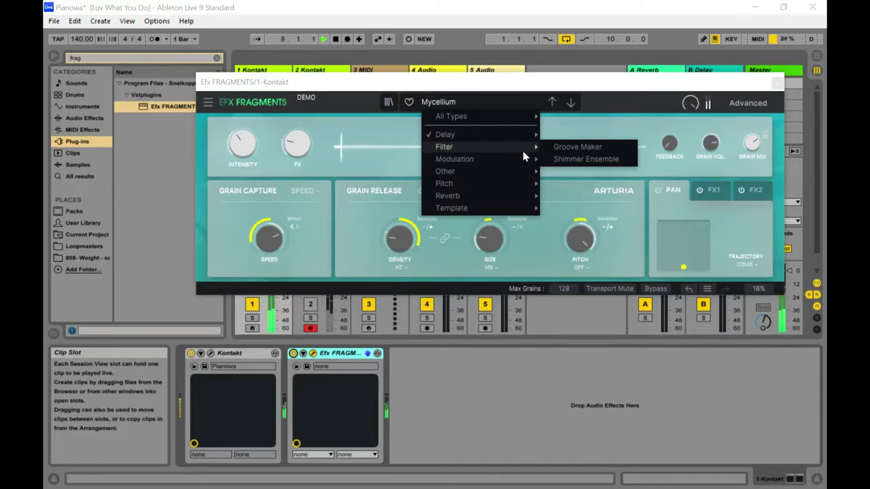
left_click(572, 147)
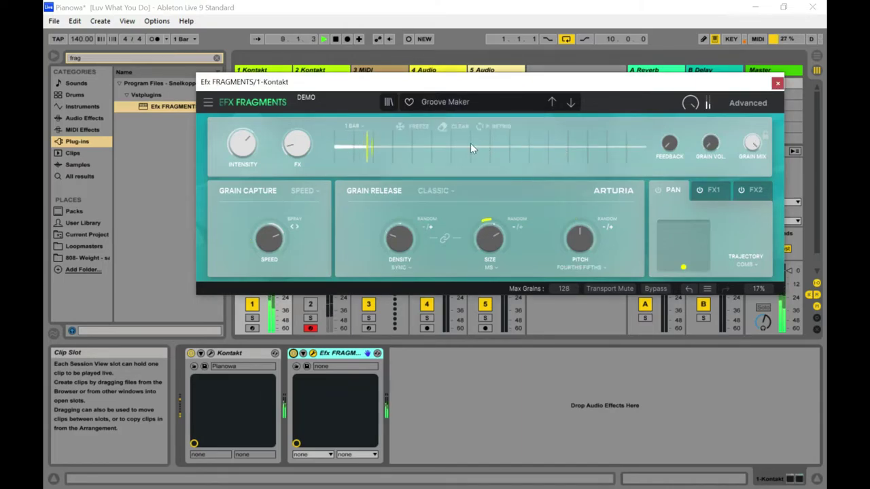
left_click(442, 103)
mouse_move(464, 146)
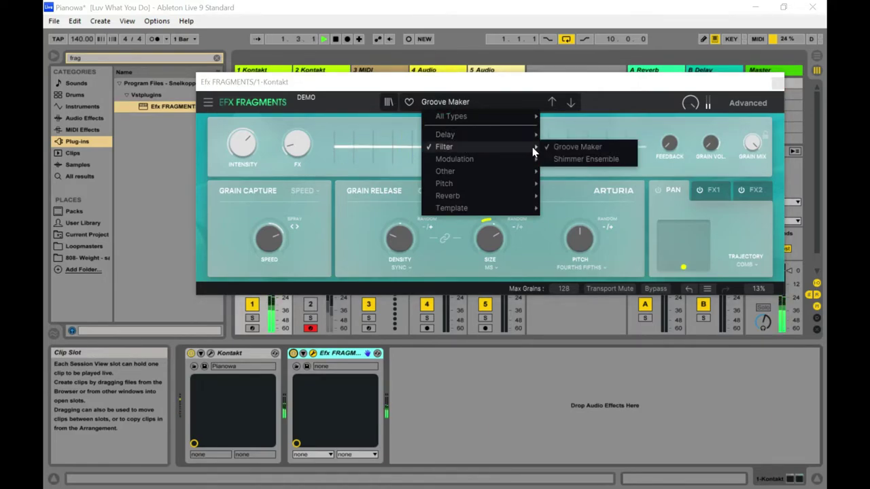
left_click(568, 157)
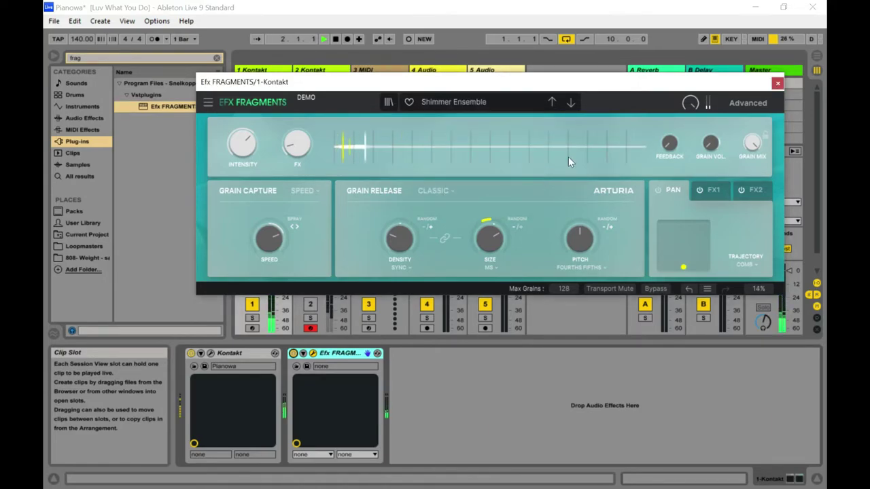
Step: Load the Cinematosis preset from the Other category, followed by Dark Cloud, to hear both
left_click(475, 109)
mouse_move(487, 170)
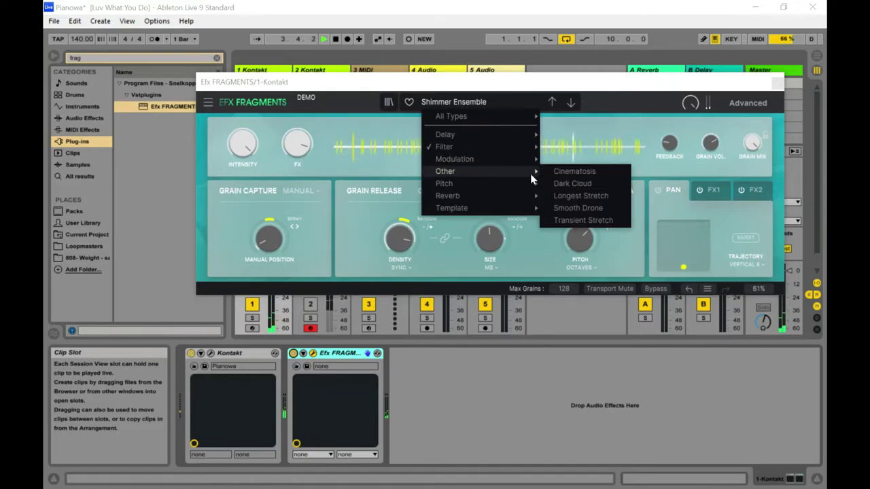
left_click(562, 173)
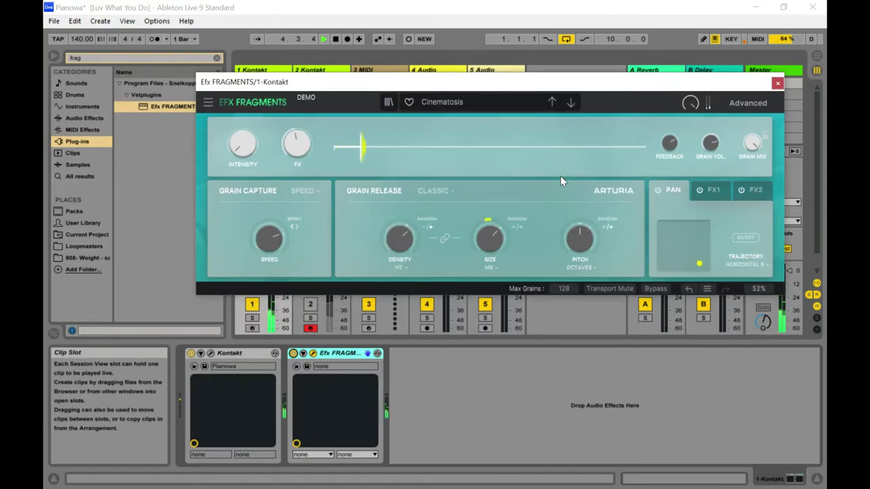
left_click(434, 105)
mouse_move(491, 174)
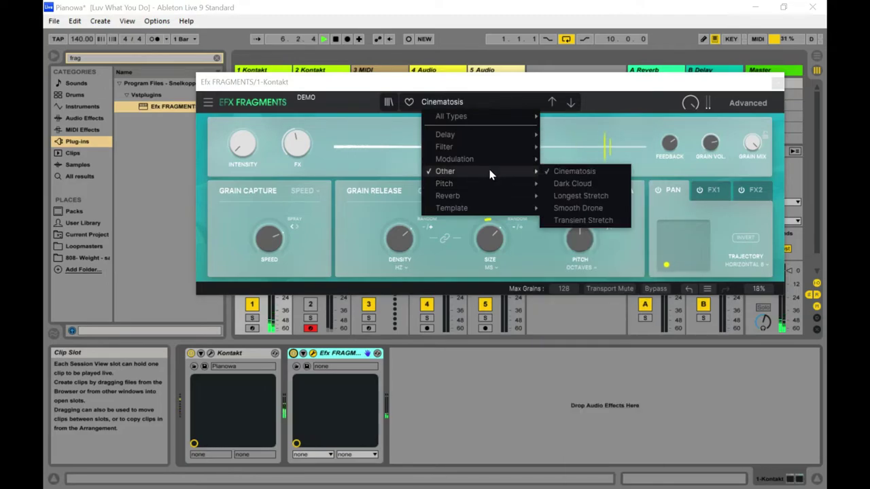
left_click(566, 189)
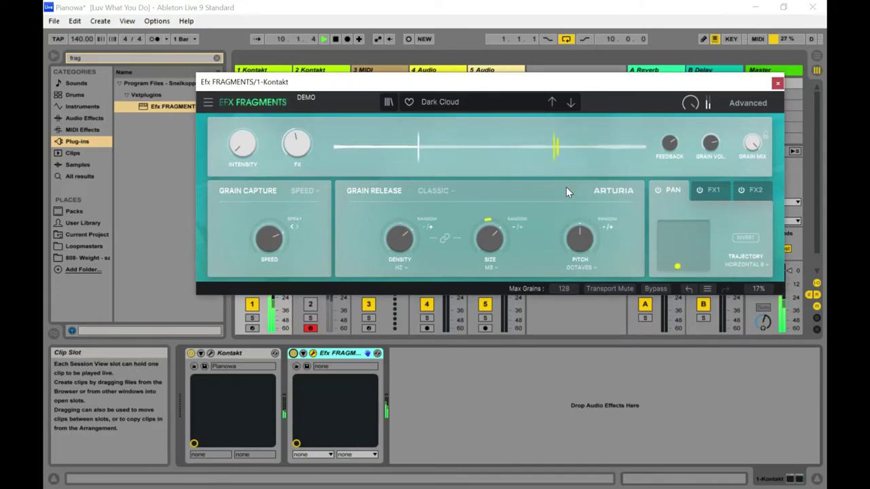
Step: Switch to the Longest Stretch preset from the Other category to audition it
left_click(455, 107)
mouse_move(455, 173)
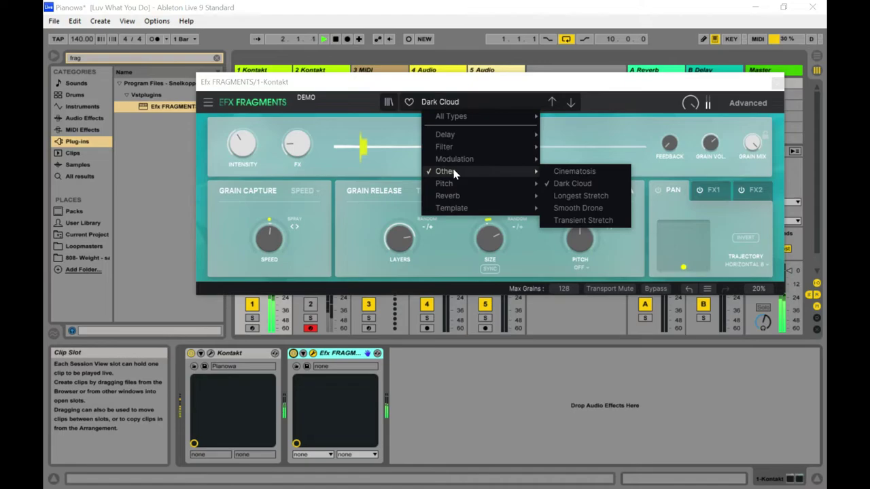
left_click(566, 195)
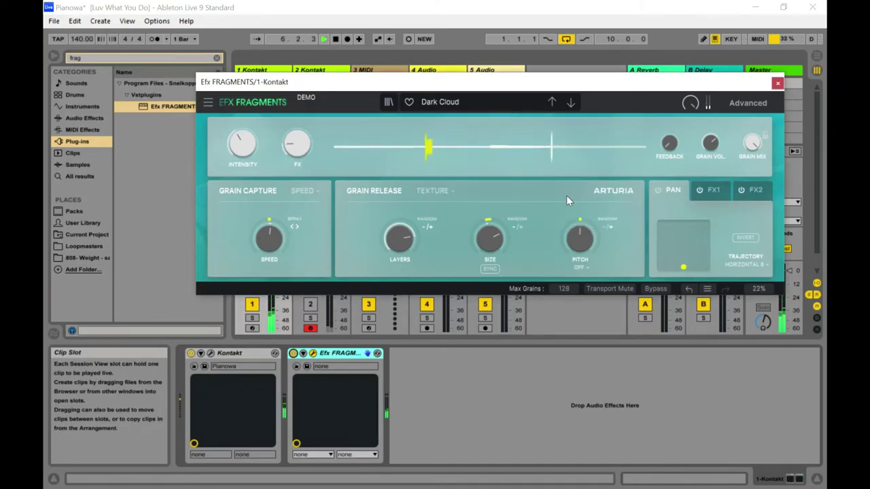
Step: Audition the Pitch presets Choppy Sequencer and Epic Density in Efx FRAGMENTS
left_click(444, 101)
mouse_move(469, 189)
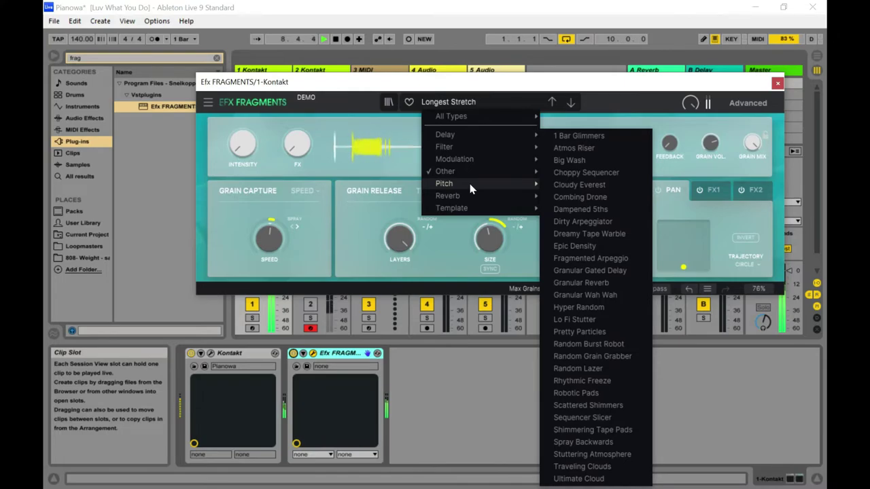
left_click(571, 172)
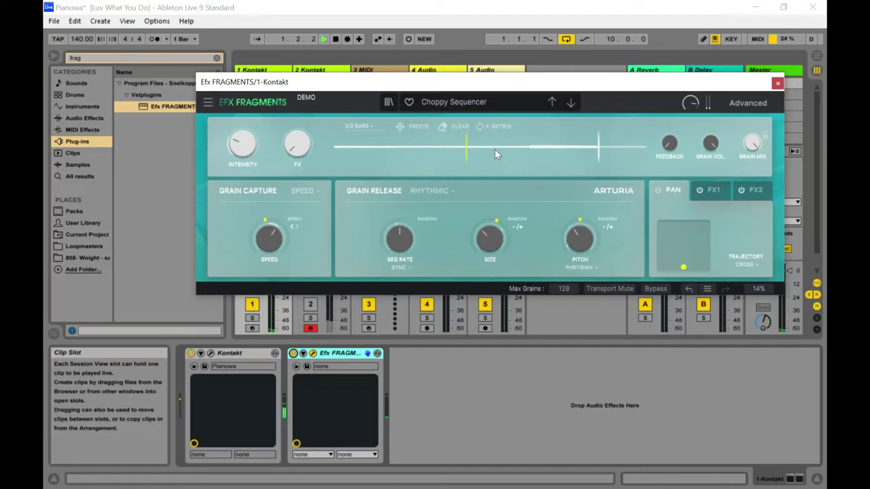
left_click(458, 105)
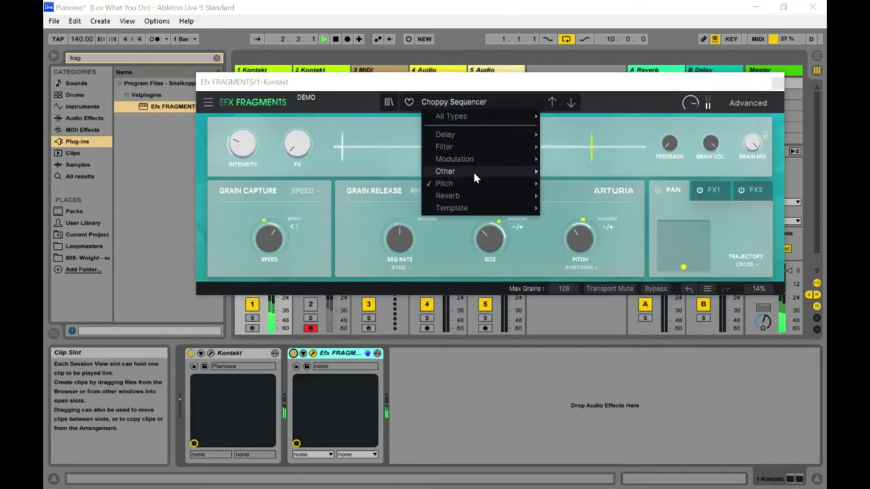
mouse_move(468, 181)
left_click(584, 246)
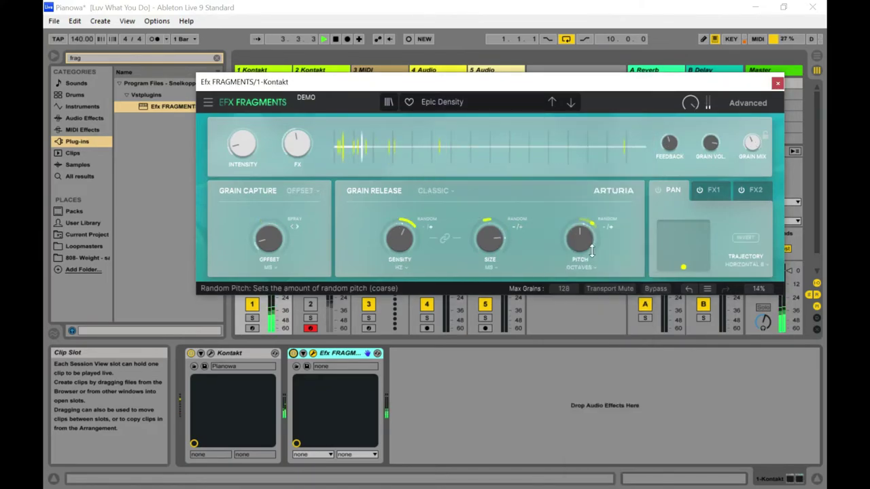
Step: Load the Pitch preset Lo Fi Stutter, followed by Rhythmic Freeze, to hear both on the clip
left_click(443, 102)
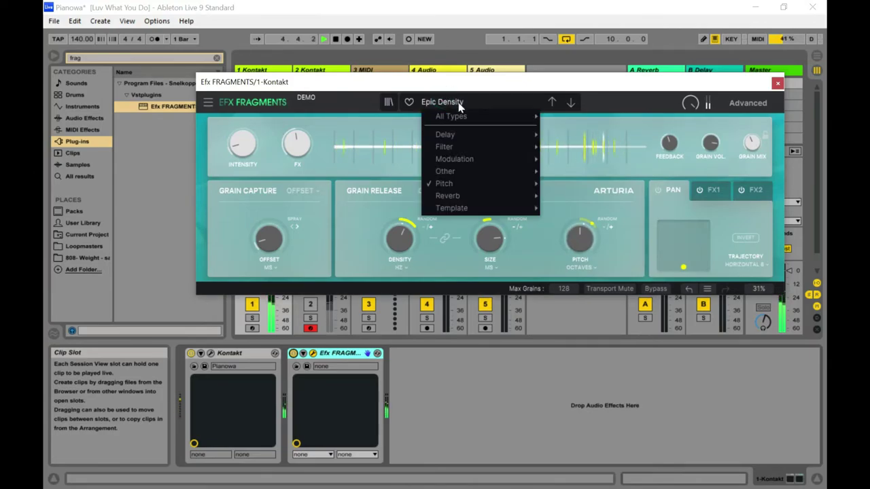
mouse_move(467, 181)
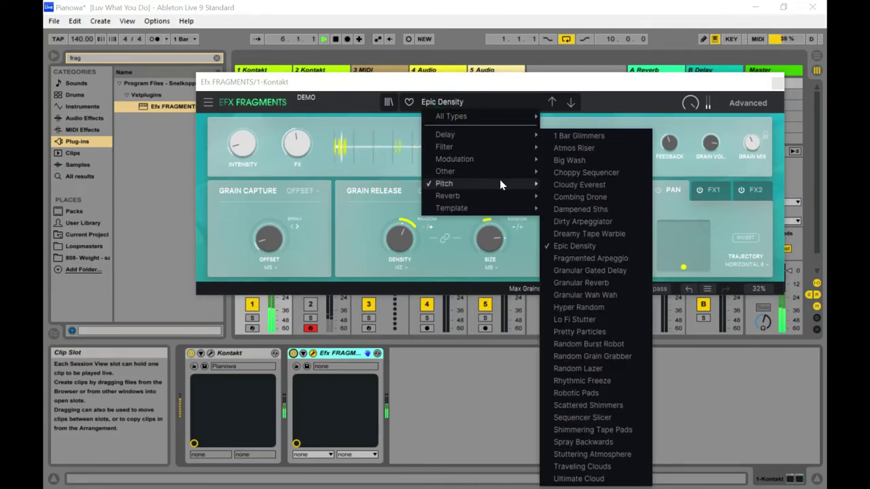
left_click(590, 320)
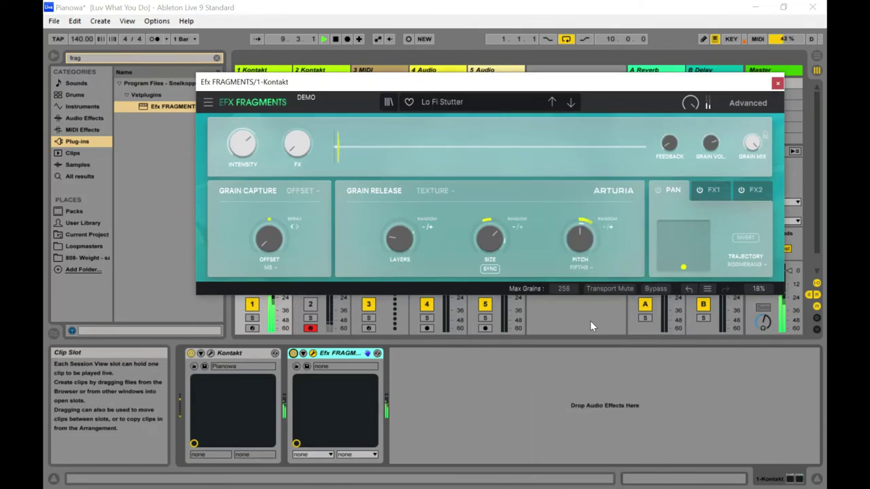
left_click(462, 101)
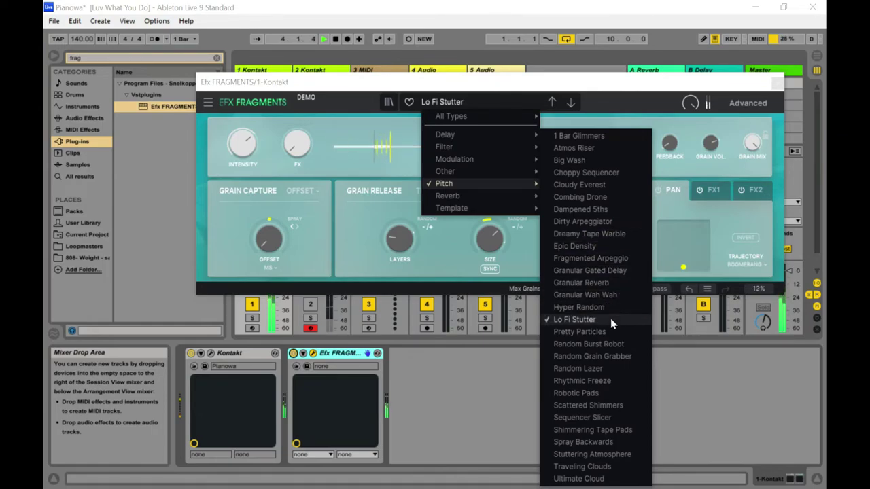
left_click(610, 382)
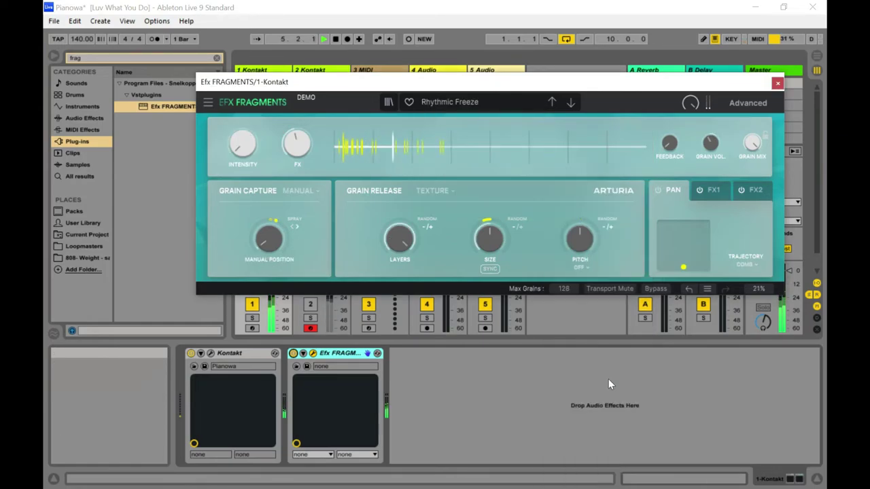
Step: Audition the Pitch presets Dirty Arpeggiator and Stuttering Atmosphere during playback
left_click(455, 105)
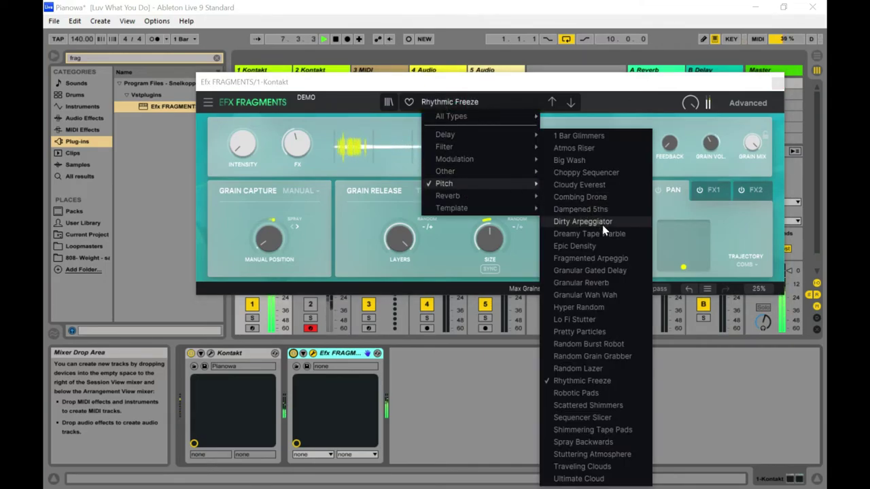
left_click(602, 224)
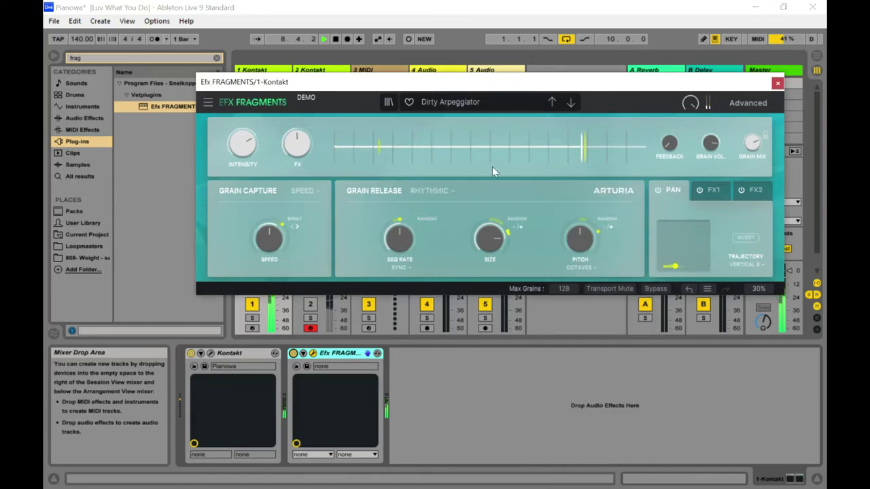
left_click(448, 102)
mouse_move(460, 181)
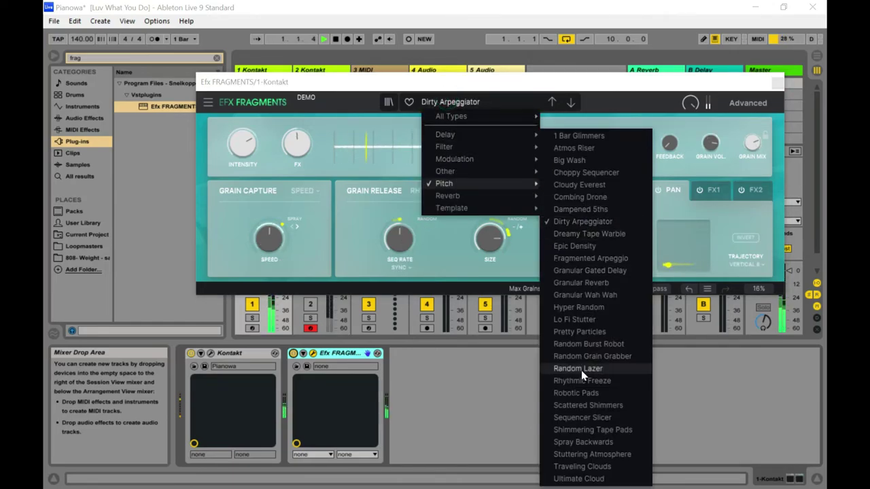
left_click(618, 454)
Step: Audition the Reverb presets From Sequence To Verb and Impulse Reactor in Efx FRAGMENTS
left_click(448, 102)
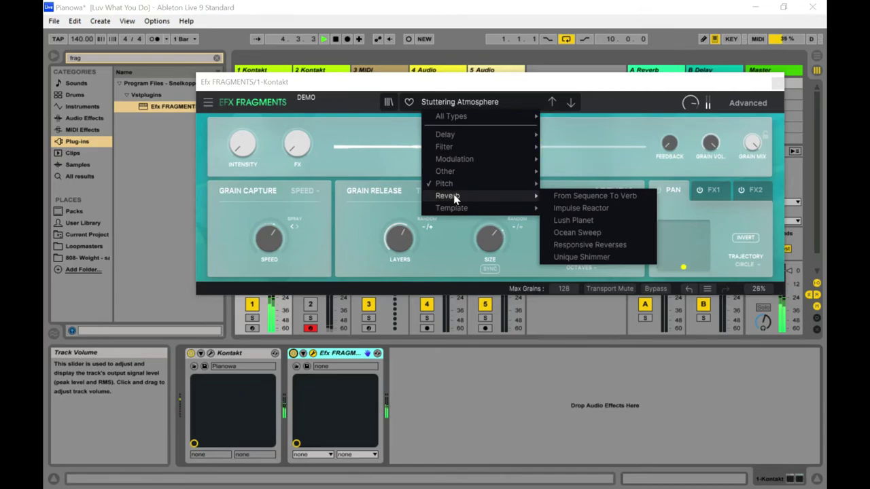
left_click(577, 195)
left_click(464, 102)
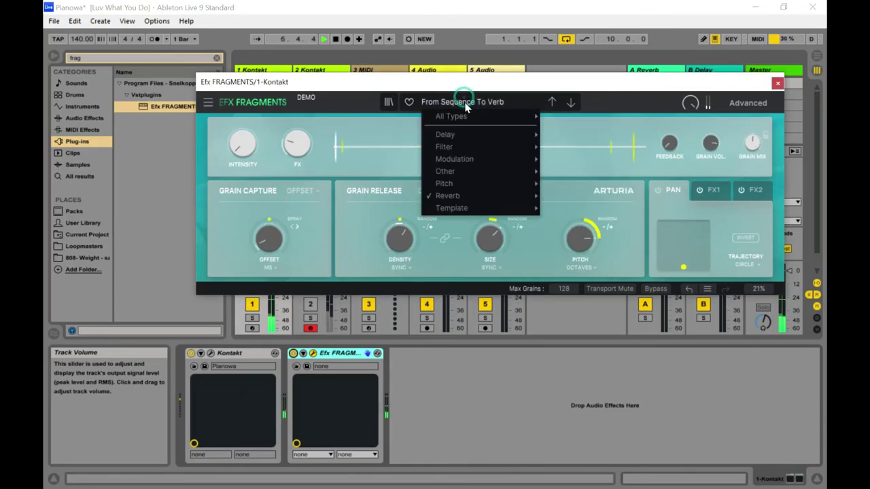
mouse_move(461, 197)
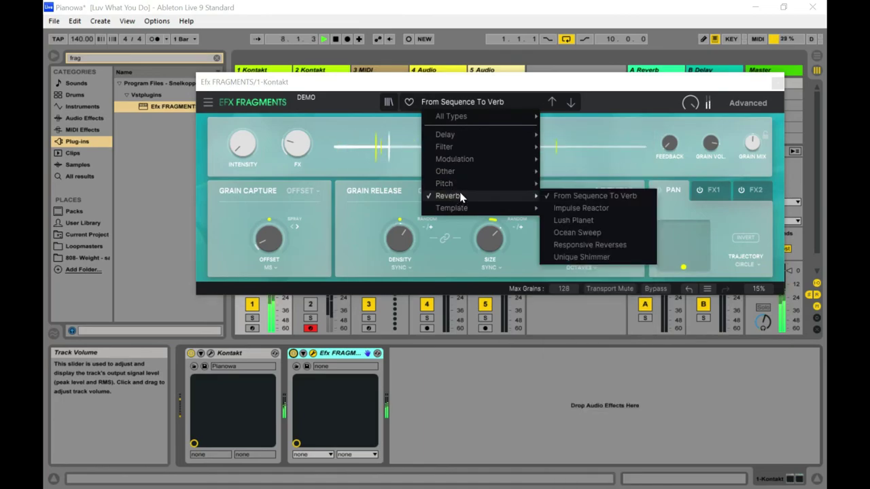
left_click(581, 208)
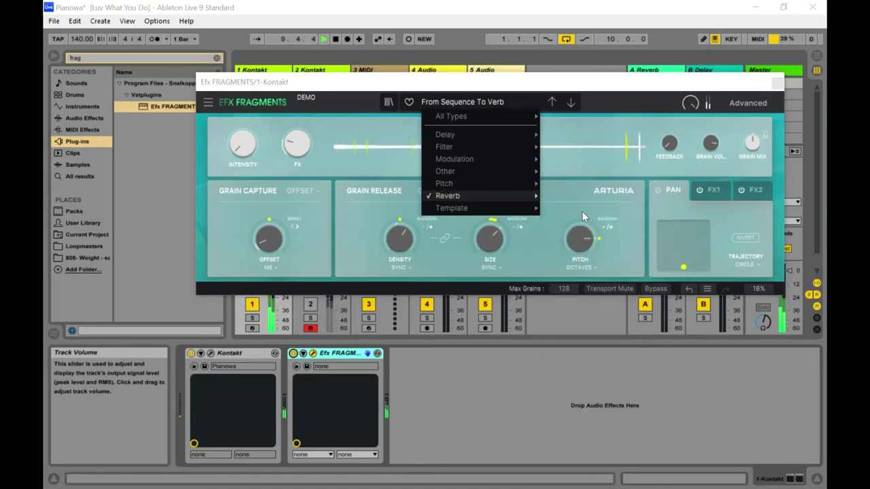
Step: Load the Responsive Reverses reverb preset to hear it on the playing clip
left_click(460, 107)
mouse_move(455, 197)
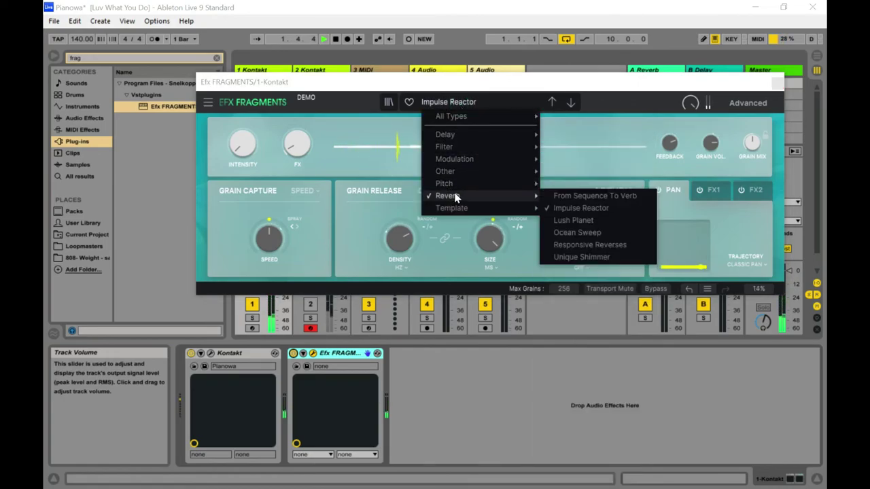
left_click(594, 243)
Step: Load the Default template preset in Efx FRAGMENTS
left_click(455, 107)
mouse_move(477, 215)
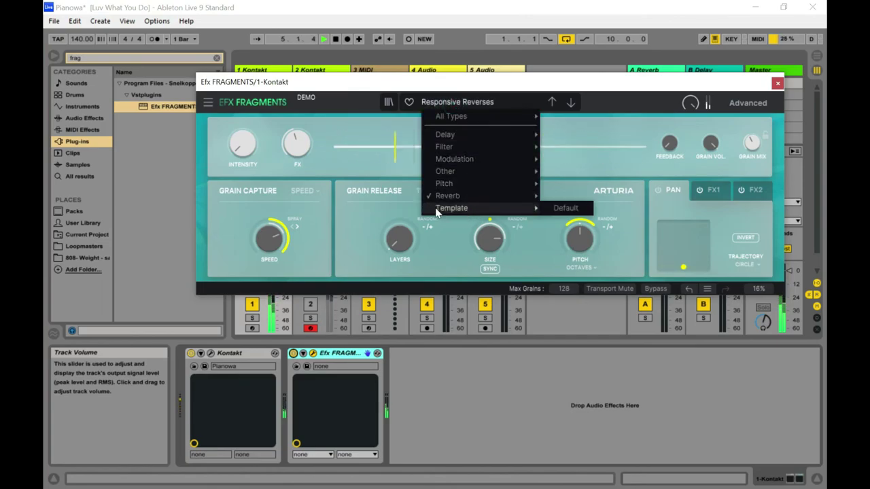
left_click(549, 212)
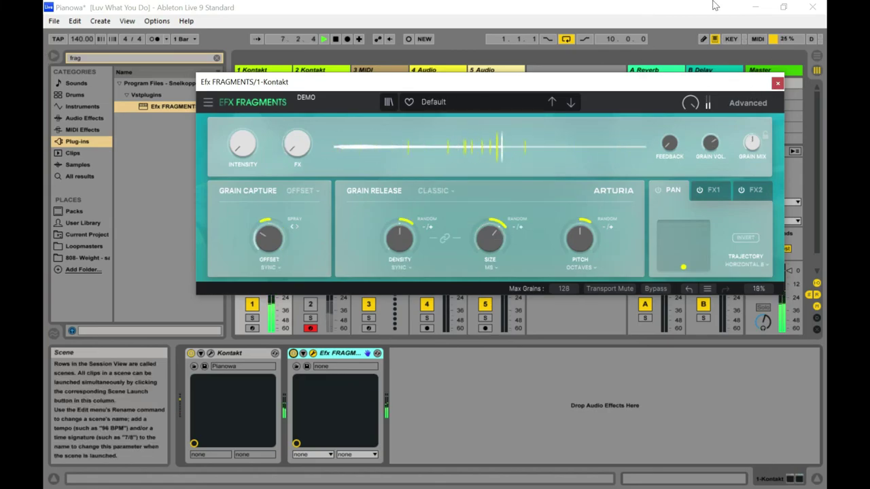
mouse_move(374, 138)
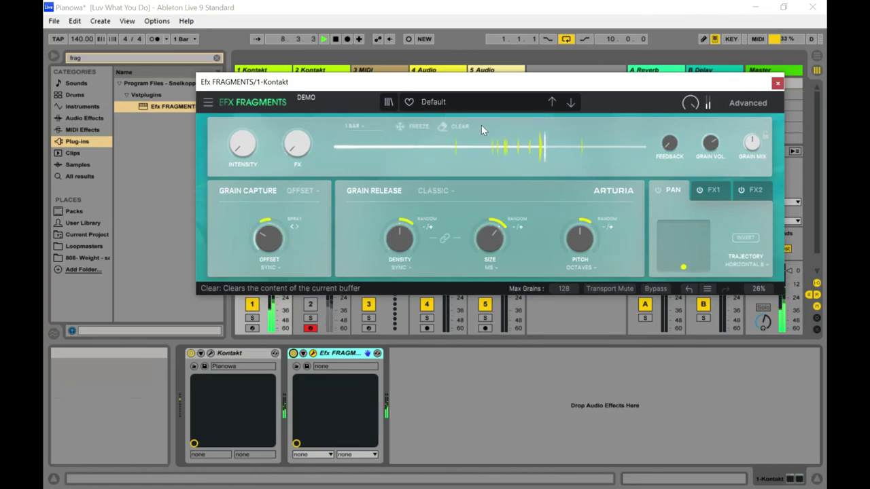
left_click(455, 100)
mouse_move(456, 210)
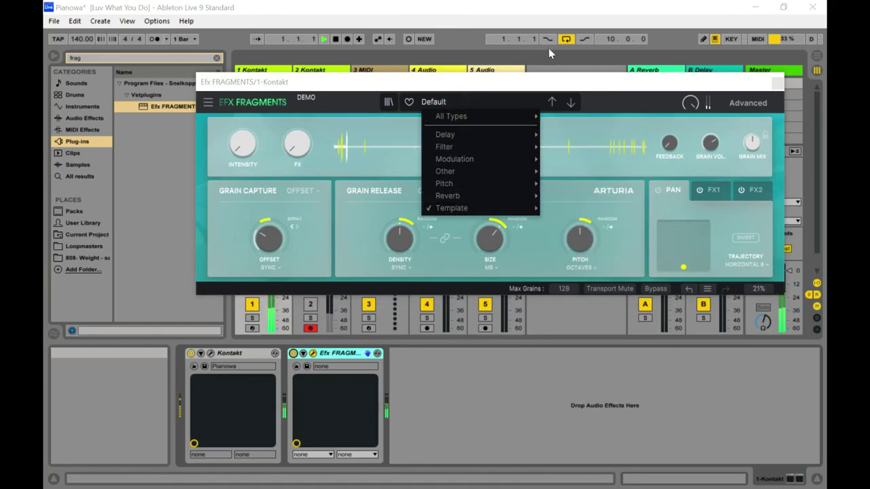
left_click(558, 83)
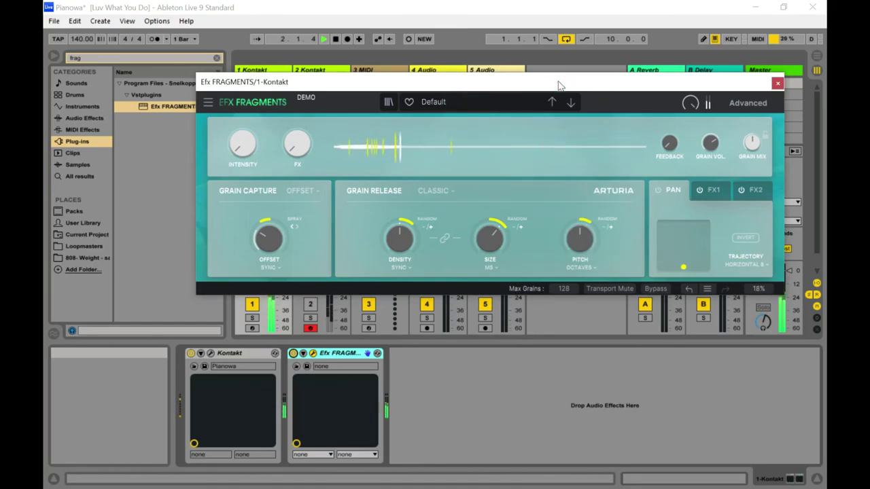
Step: Stop playback and deselect the Efx FRAGMENTS device in the track's device chain
key("space")
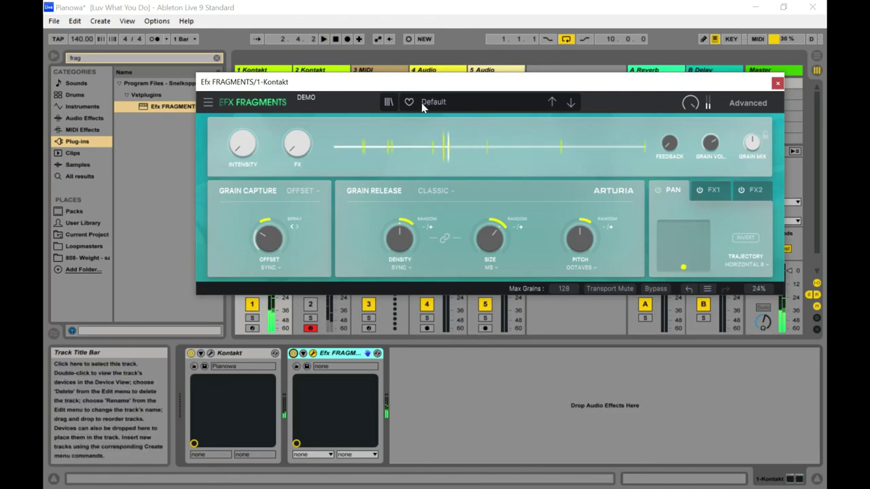
left_click(508, 433)
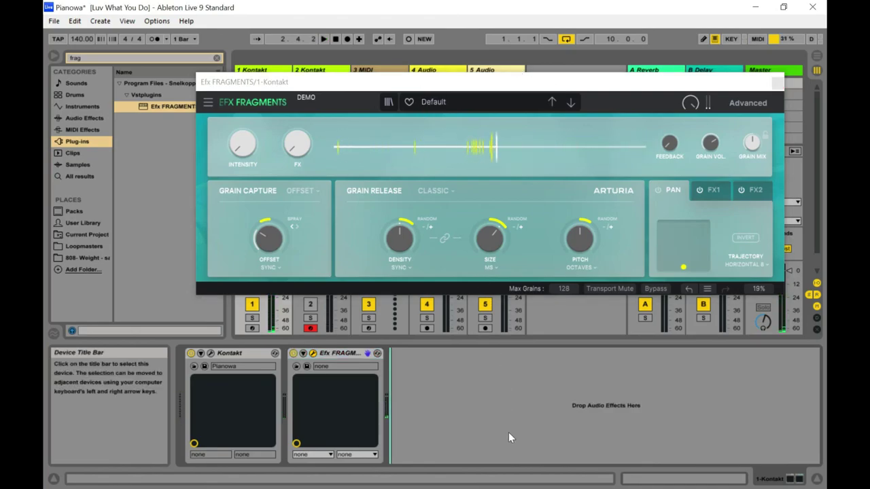